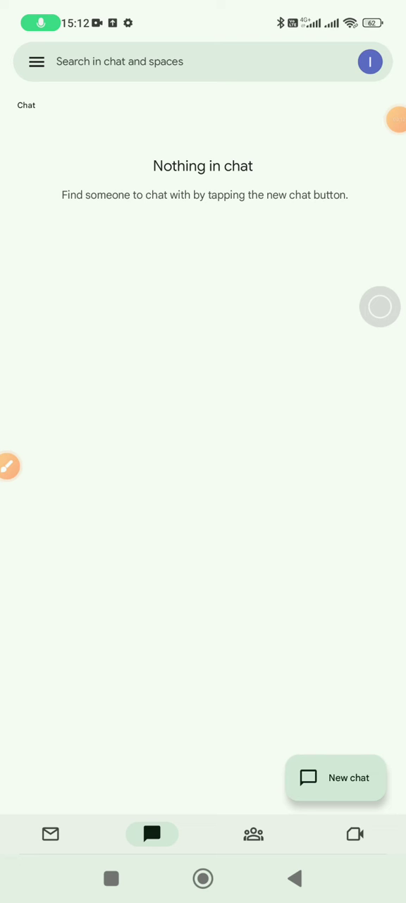
scroll(203, 352, "down", 2)
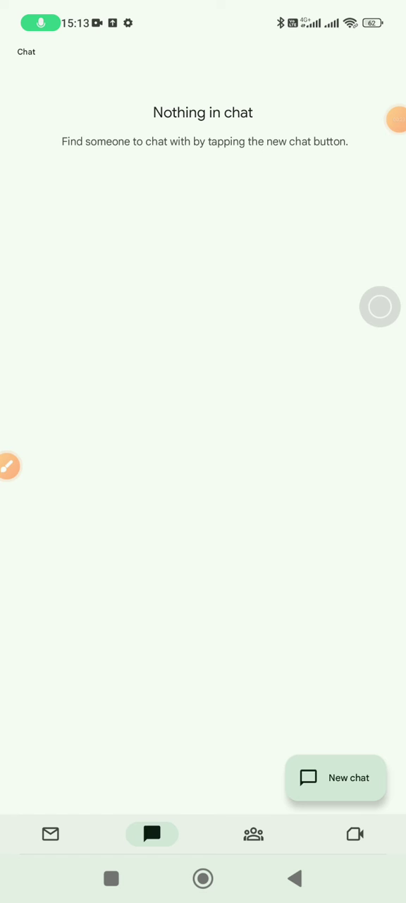
scroll(203, 353, "up", 2)
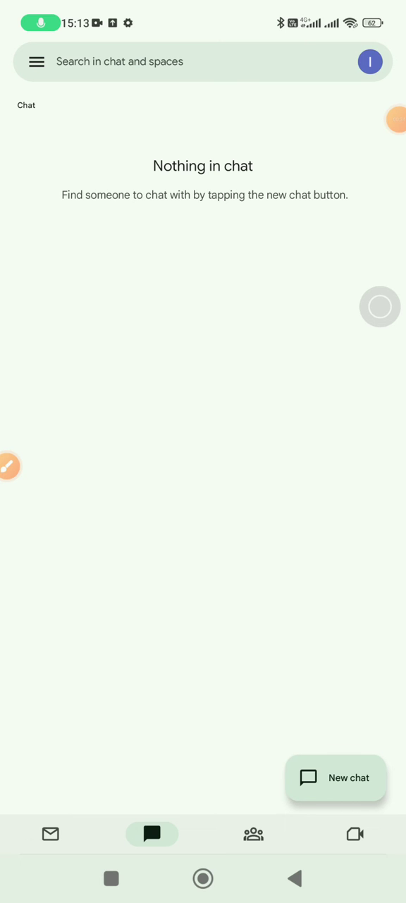
Check the Mail inbox, then return to the Chat conversations list
left_click(49, 834)
left_click(151, 834)
left_click(9, 465)
mouse_move(67, 603)
left_mouse_down()
mouse_move(120, 515)
mouse_move(313, 99)
mouse_move(276, 205)
left_mouse_up()
left_click_drag(203, 7, 203, 494)
left_click_drag(203, 635, 203, 70)
mouse_move(273, 69)
left_mouse_down()
mouse_move(338, 67)
mouse_move(318, 94)
left_mouse_up()
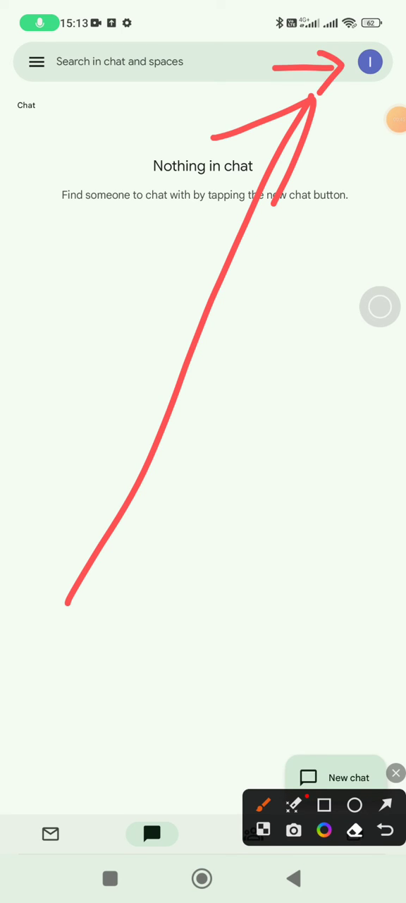
left_click(396, 773)
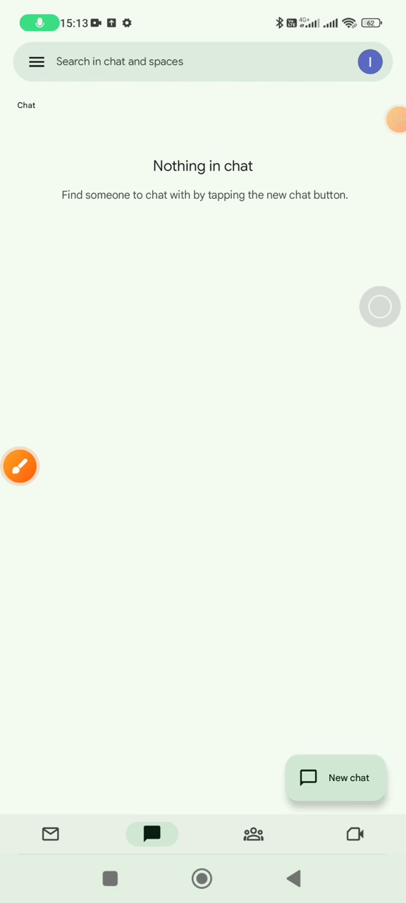
Open the signed-in accounts list from the profile avatar and choose a different account
left_click(370, 61)
left_click(20, 465)
mouse_move(180, 194)
left_mouse_down()
mouse_move(226, 215)
mouse_move(42, 565)
mouse_move(198, 264)
left_mouse_up()
mouse_move(144, 103)
left_mouse_down()
mouse_move(99, 198)
mouse_move(98, 110)
left_mouse_up()
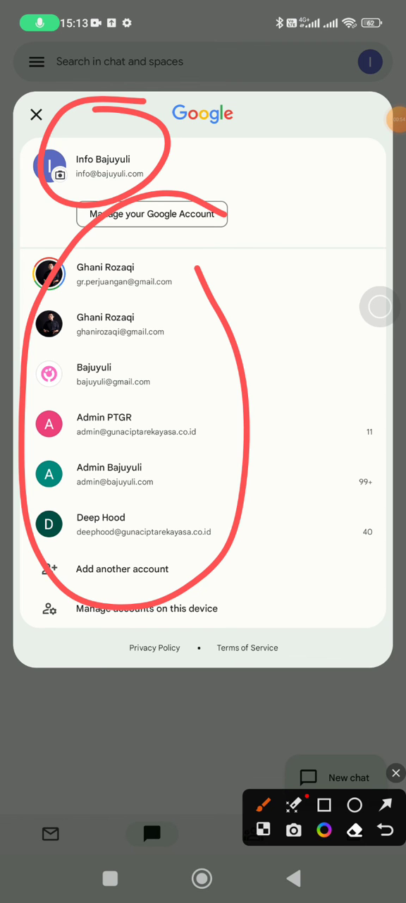
left_click(39, 111)
left_click(385, 767)
left_click(396, 773)
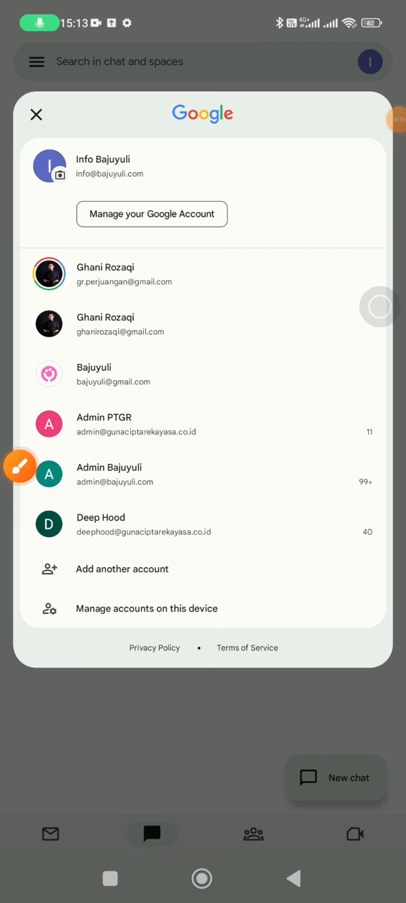
left_click(142, 274)
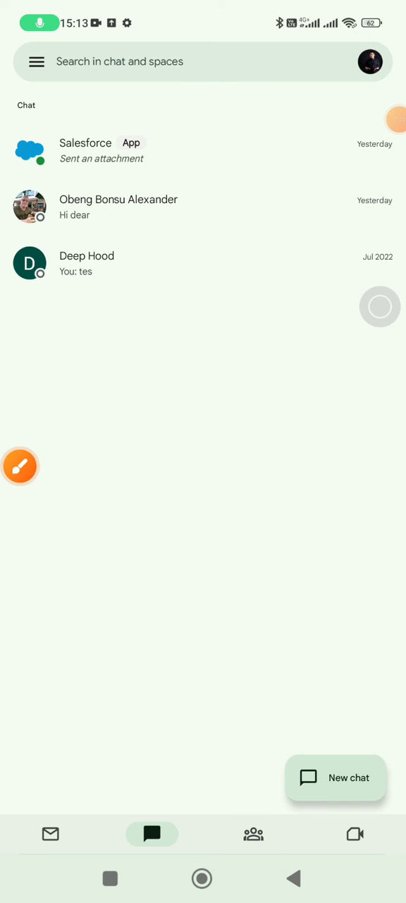
Annotate the new account's Chat list, which still shows the same three conversations
left_click(20, 465)
left_click_drag(100, 628, 160, 446)
mouse_move(87, 107)
left_mouse_down()
mouse_move(218, 163)
mouse_move(210, 103)
left_mouse_up()
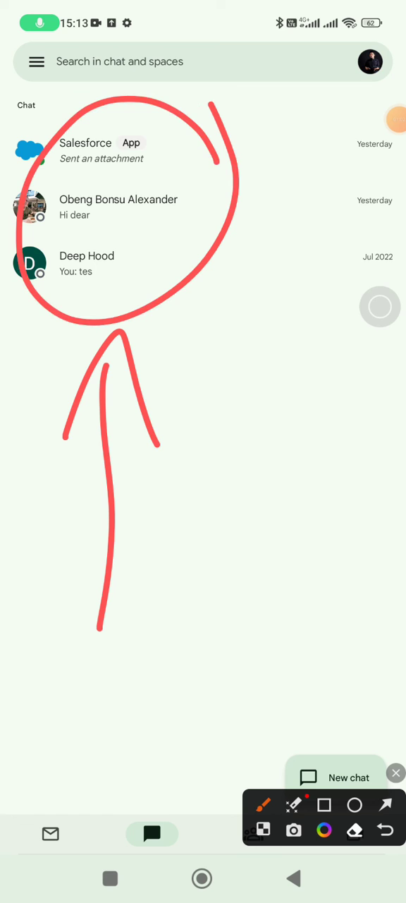